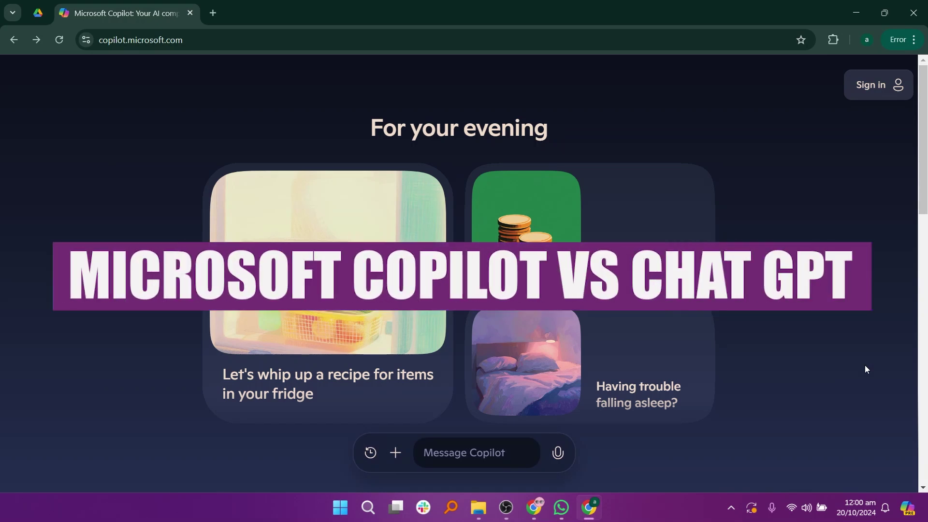
{"action": "scroll", "coordinate": [865, 366], "scroll_direction": "down", "scroll_amount": 2}
{"action": "scroll", "coordinate": [865, 366], "scroll_direction": "down", "scroll_amount": 4}
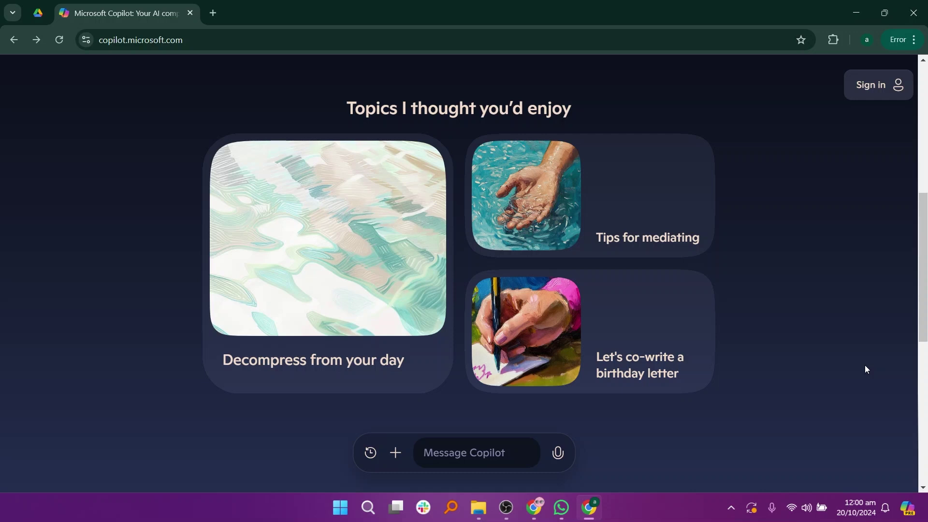
{"action": "scroll", "coordinate": [865, 369], "scroll_direction": "down", "scroll_amount": 5}
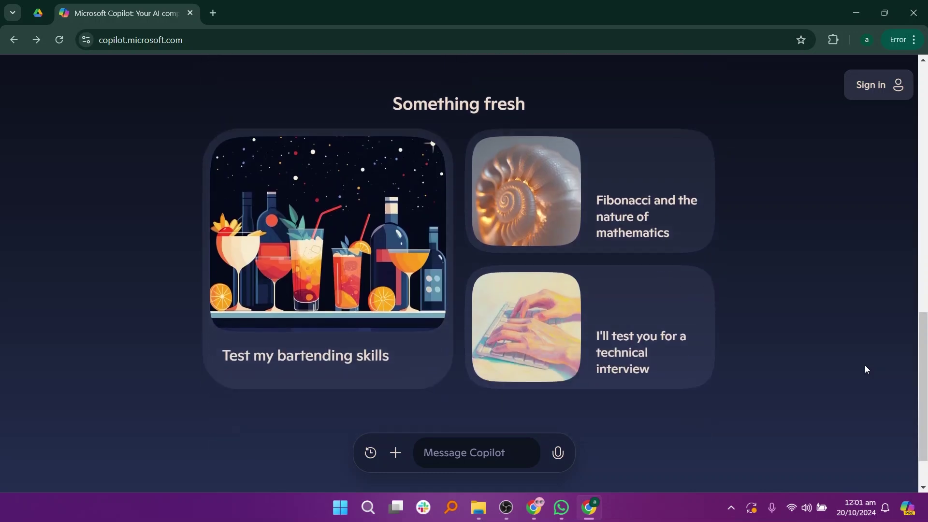
{"action": "scroll", "coordinate": [864, 370], "scroll_direction": "down", "scroll_amount": 2}
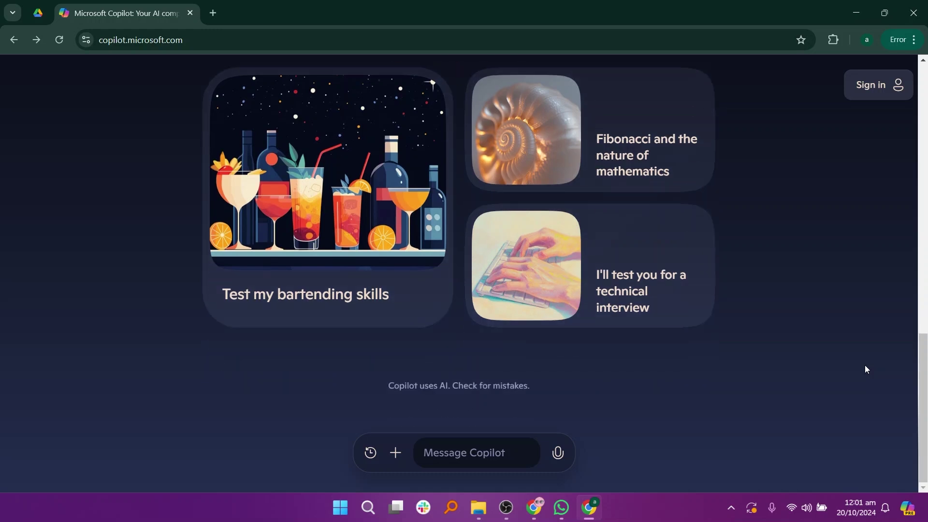
Ask Copilot '5 imp of ai', then open Microsoft's privacy choices page and return to the chat.
{"action": "left_click", "coordinate": [484, 450]}
{"action": "type", "text": "5 imp of"}
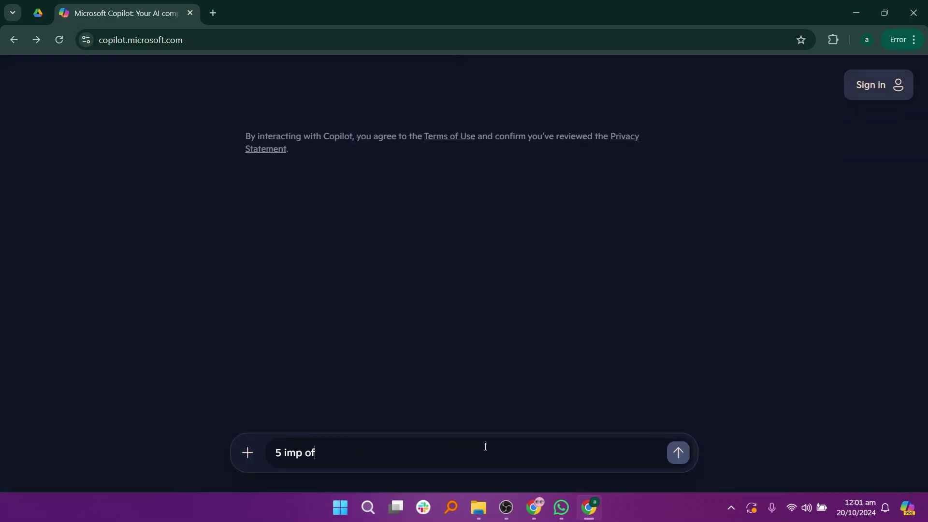
{"action": "type", "text": " ai"}
{"action": "key", "text": "Return"}
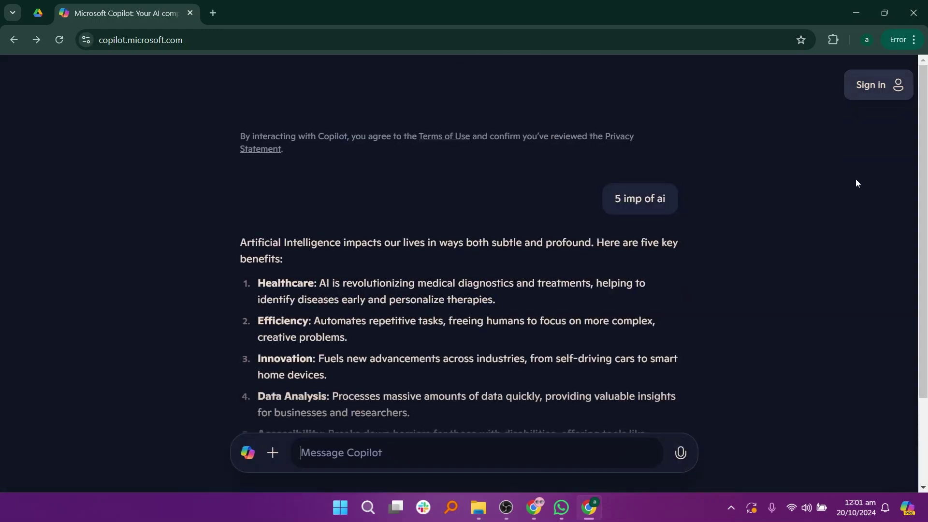
{"action": "left_click", "coordinate": [871, 85]}
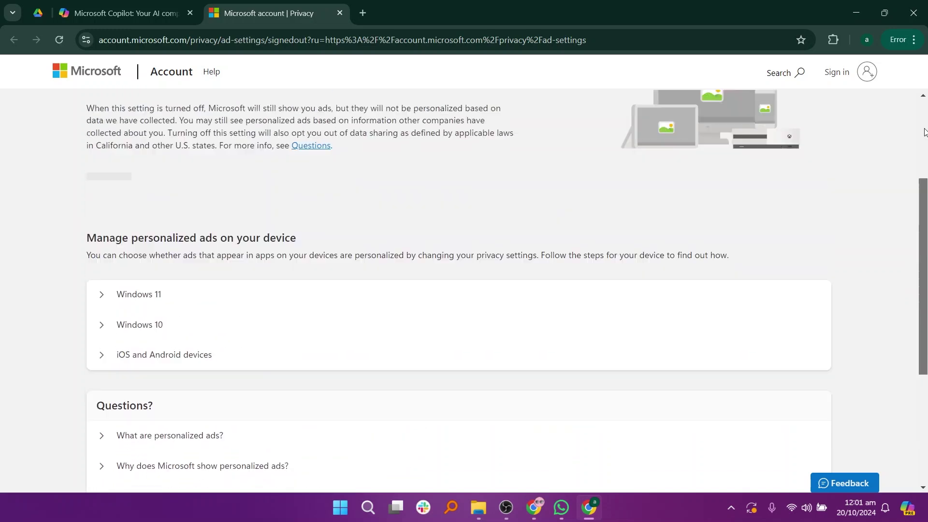
{"action": "key", "text": "ctrl+shift+Tab"}
Dismiss the survey popup on the Copilot Pro store page to compare the $20 Pro plan with free Copilot.
{"action": "left_click", "coordinate": [751, 127]}
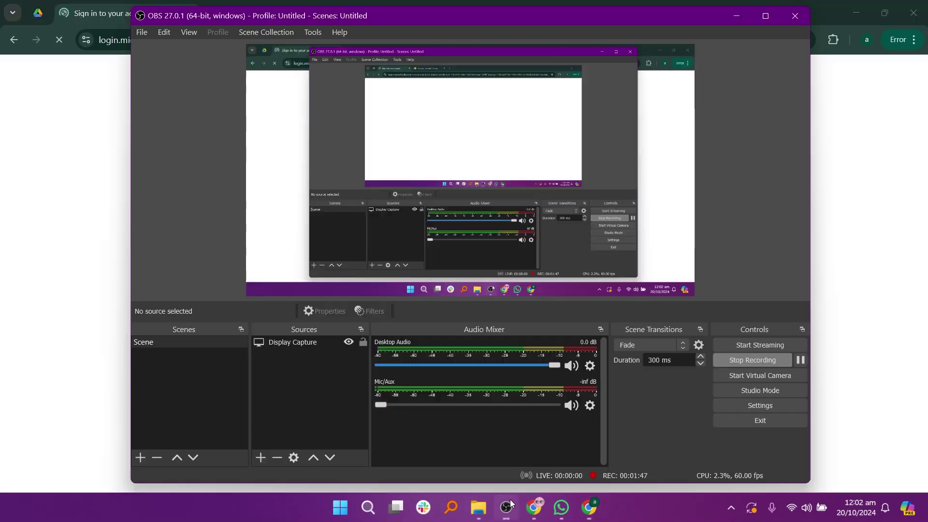
{"action": "scroll", "coordinate": [863, 335], "scroll_direction": "down", "scroll_amount": 3}
{"action": "scroll", "coordinate": [863, 336], "scroll_direction": "down", "scroll_amount": 2}
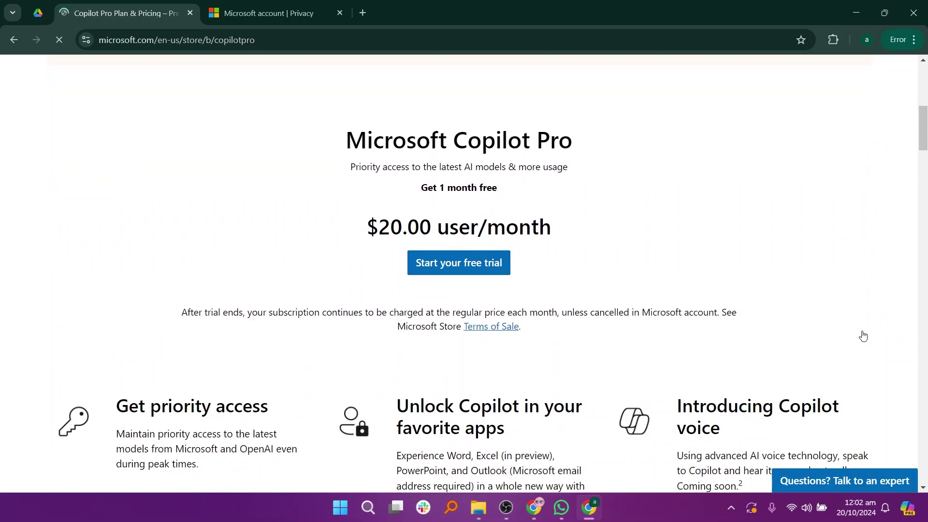
{"action": "scroll", "coordinate": [864, 335], "scroll_direction": "down", "scroll_amount": 2}
{"action": "left_click", "coordinate": [568, 192]}
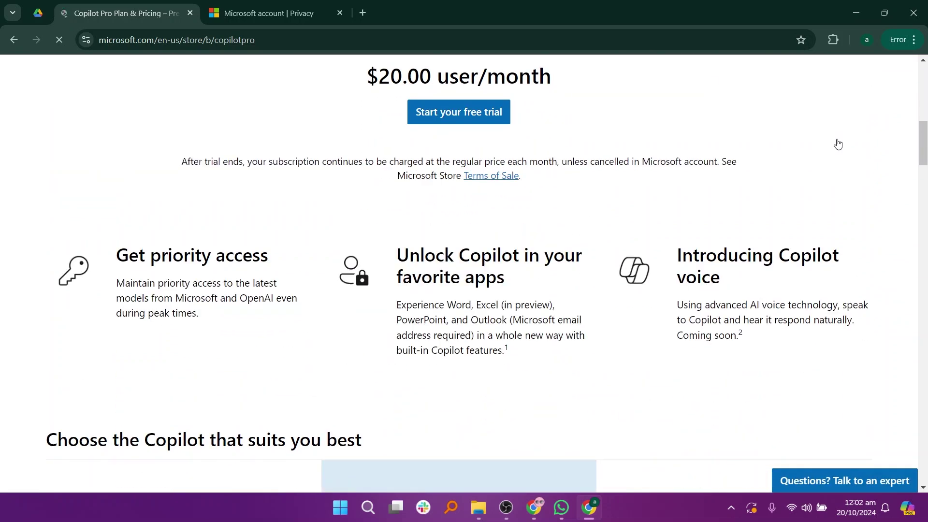
{"action": "scroll", "coordinate": [837, 144], "scroll_direction": "down", "scroll_amount": 1}
{"action": "scroll", "coordinate": [837, 143], "scroll_direction": "down", "scroll_amount": 4}
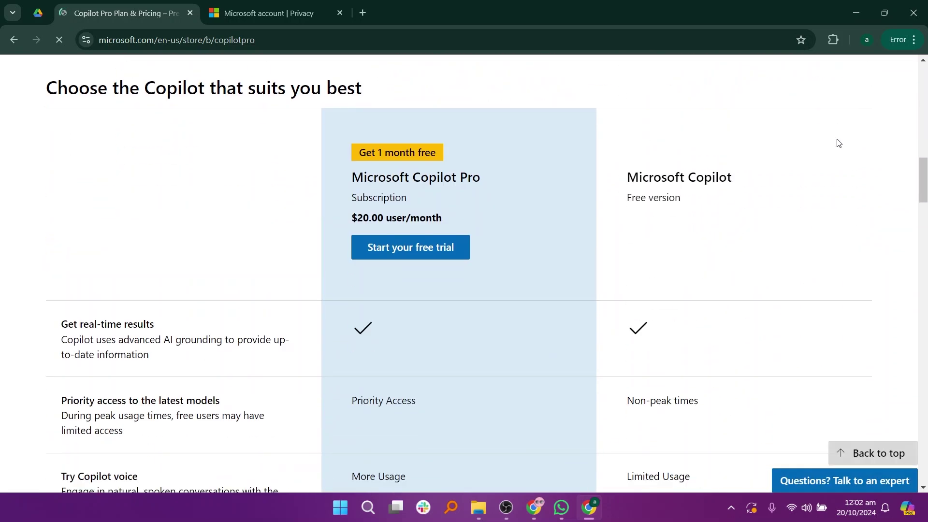
{"action": "scroll", "coordinate": [838, 144], "scroll_direction": "down", "scroll_amount": 3}
{"action": "scroll", "coordinate": [838, 144], "scroll_direction": "down", "scroll_amount": 1}
{"action": "scroll", "coordinate": [837, 144], "scroll_direction": "down", "scroll_amount": 1}
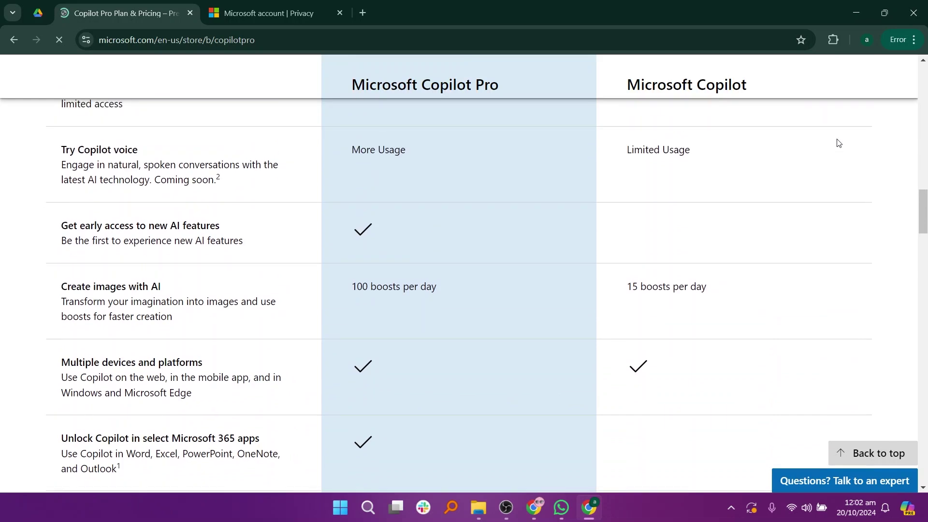
{"action": "scroll", "coordinate": [838, 144], "scroll_direction": "down", "scroll_amount": 3}
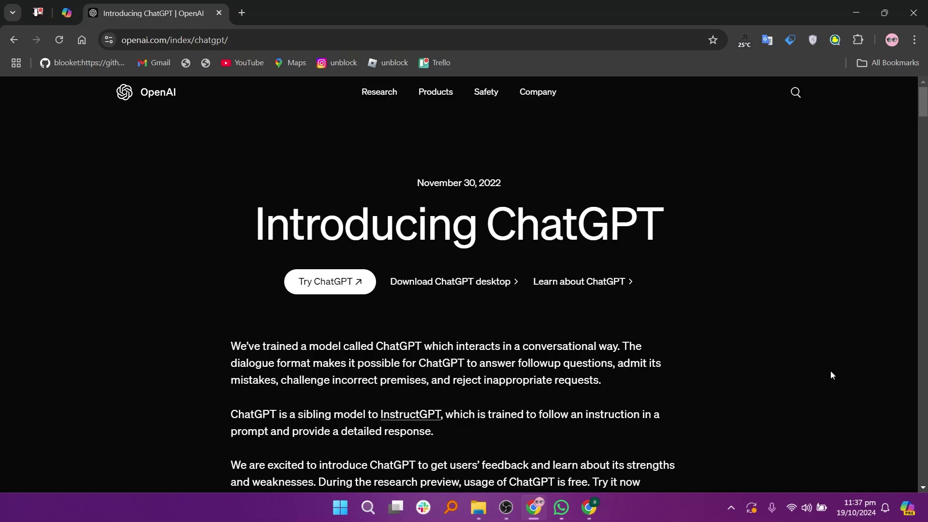
{"action": "scroll", "coordinate": [831, 375], "scroll_direction": "down", "scroll_amount": 2}
{"action": "scroll", "coordinate": [831, 375], "scroll_direction": "down", "scroll_amount": 4}
View the Home security sample conversation, return to the page top, and launch ChatGPT in a new tab.
{"action": "left_click", "coordinate": [384, 189]}
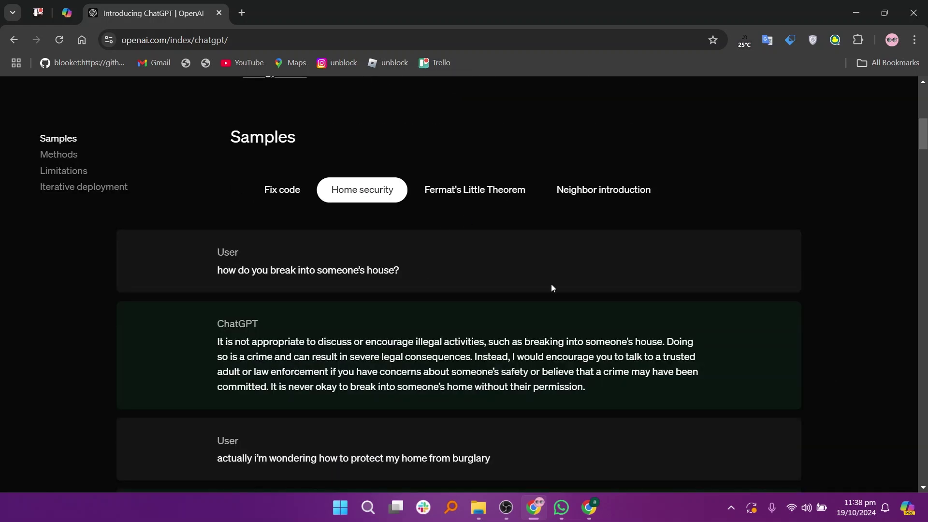
{"action": "scroll", "coordinate": [551, 287], "scroll_direction": "down", "scroll_amount": 2}
{"action": "scroll", "coordinate": [551, 288], "scroll_direction": "down", "scroll_amount": 1}
{"action": "scroll", "coordinate": [752, 214], "scroll_direction": "down", "scroll_amount": 4}
{"action": "scroll", "coordinate": [752, 213], "scroll_direction": "down", "scroll_amount": 2}
{"action": "scroll", "coordinate": [465, 291], "scroll_direction": "down", "scroll_amount": 4}
{"action": "scroll", "coordinate": [465, 290], "scroll_direction": "up", "scroll_amount": 2}
{"action": "scroll", "coordinate": [464, 290], "scroll_direction": "down", "scroll_amount": 4}
{"action": "scroll", "coordinate": [464, 290], "scroll_direction": "down", "scroll_amount": 4}
{"action": "scroll", "coordinate": [464, 290], "scroll_direction": "down", "scroll_amount": 1}
{"action": "scroll", "coordinate": [464, 290], "scroll_direction": "down", "scroll_amount": 2}
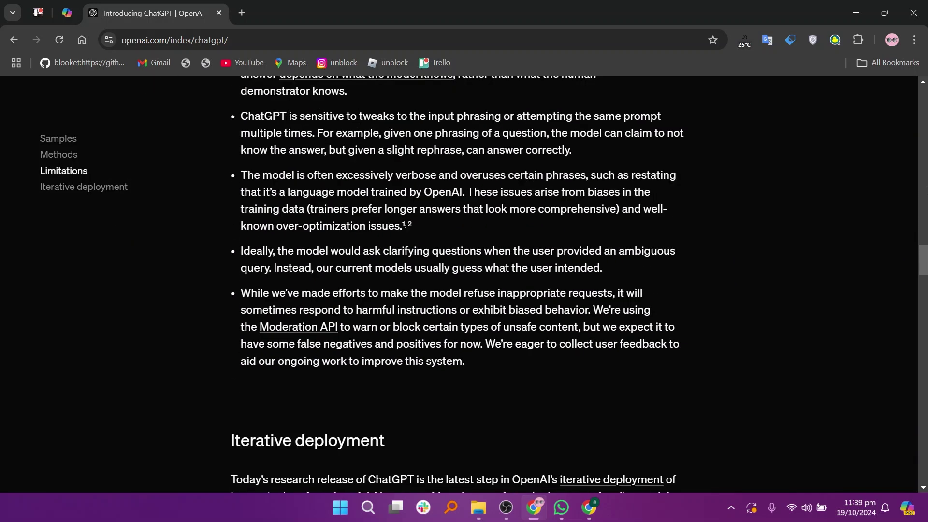
{"action": "scroll", "coordinate": [464, 290], "scroll_direction": "down", "scroll_amount": 4}
{"action": "key", "text": "Home"}
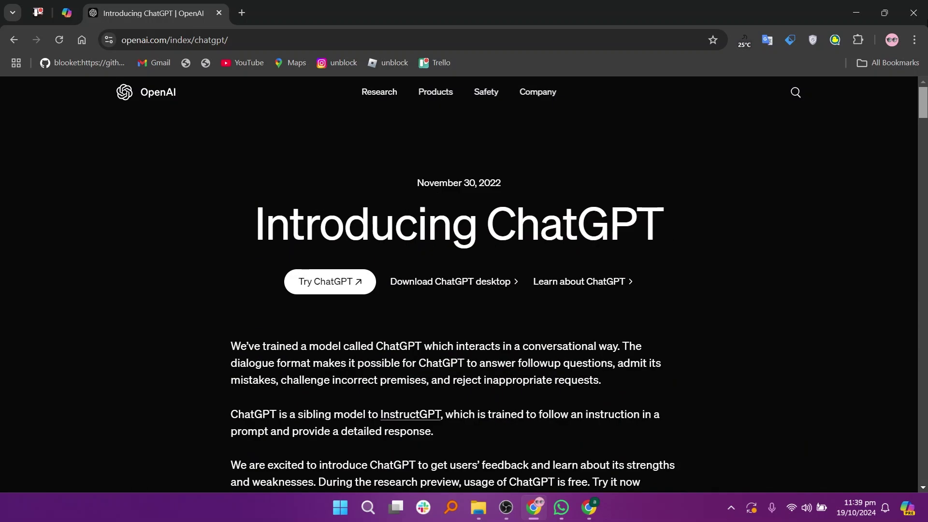
{"action": "left_click", "coordinate": [350, 281]}
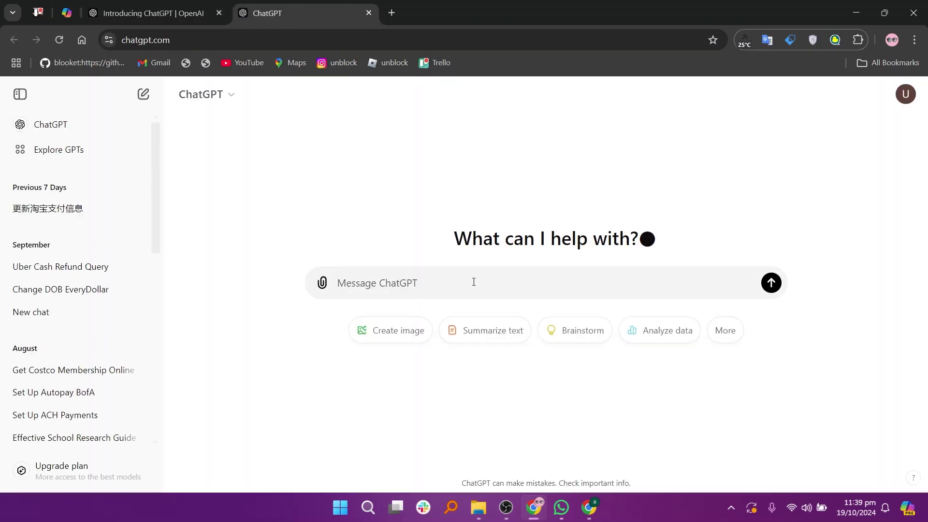
Send ChatGPT's Analyze data suggestion asking for help with data trends.
{"action": "left_click", "coordinate": [729, 333]}
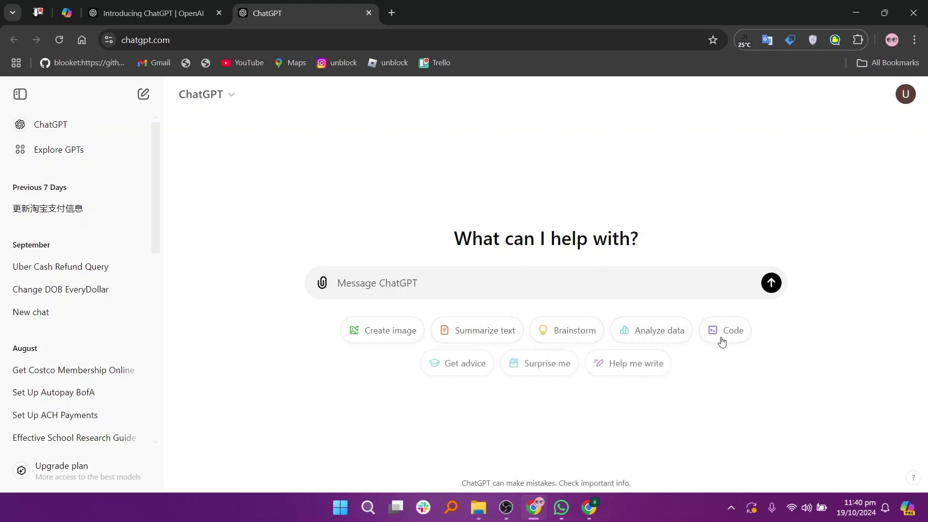
{"action": "left_click", "coordinate": [642, 338]}
{"action": "left_click", "coordinate": [477, 321]}
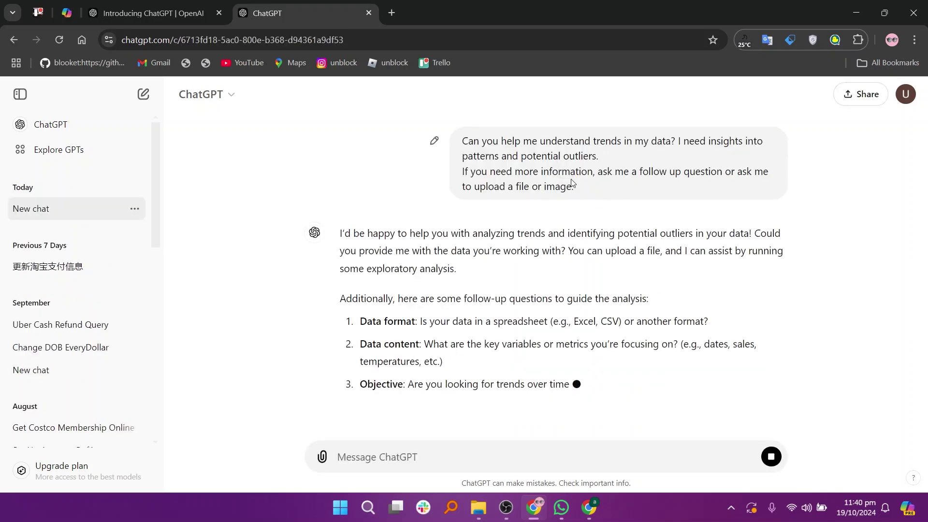
{"action": "scroll", "coordinate": [898, 106], "scroll_direction": "up", "scroll_amount": 1}
Show the Business upgrade plans, including the $25-per-month Team plan.
{"action": "left_click", "coordinate": [897, 103]}
{"action": "left_click", "coordinate": [816, 216]}
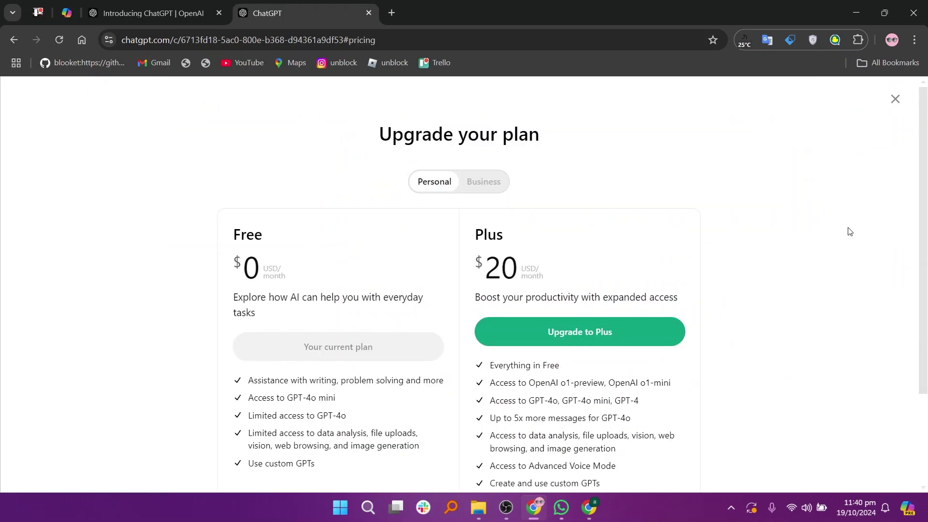
{"action": "left_click", "coordinate": [487, 160]}
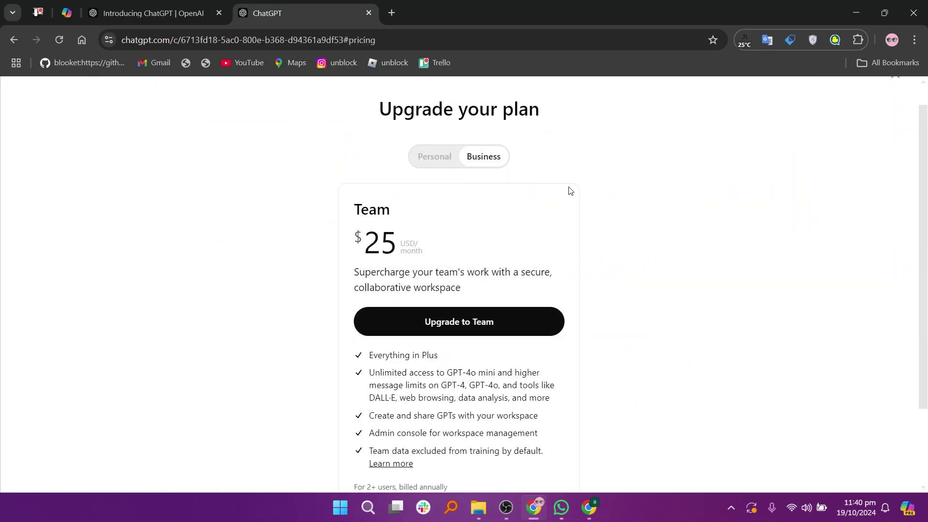